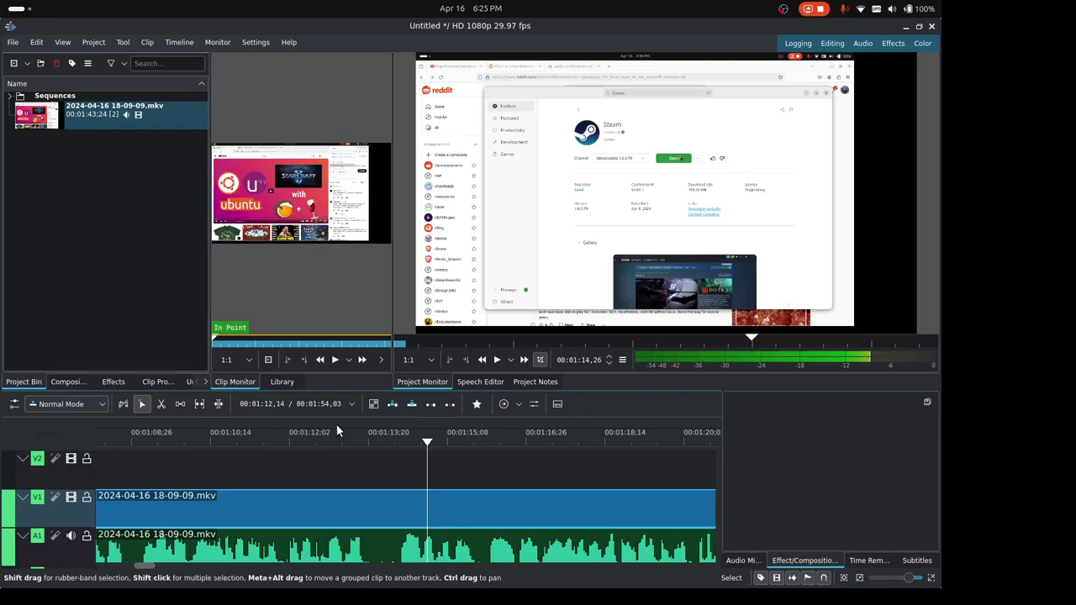
# Step: Play the stretch from about 01:12,26 to hear where the pause falls
pyautogui.click(317, 439)
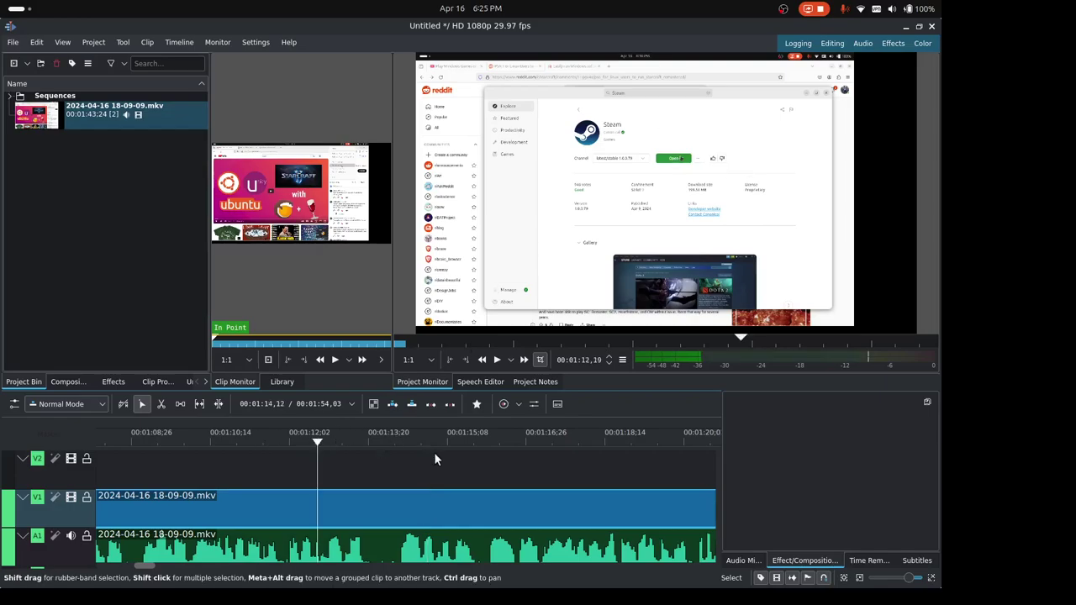
pyautogui.click(343, 433)
pyautogui.press('space')
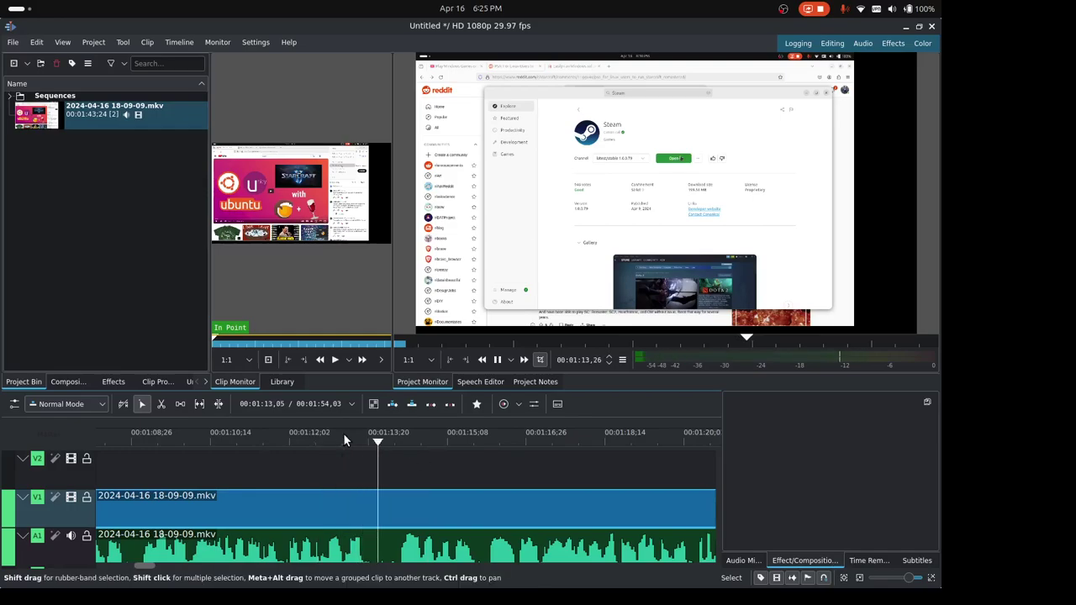
pyautogui.click(343, 433)
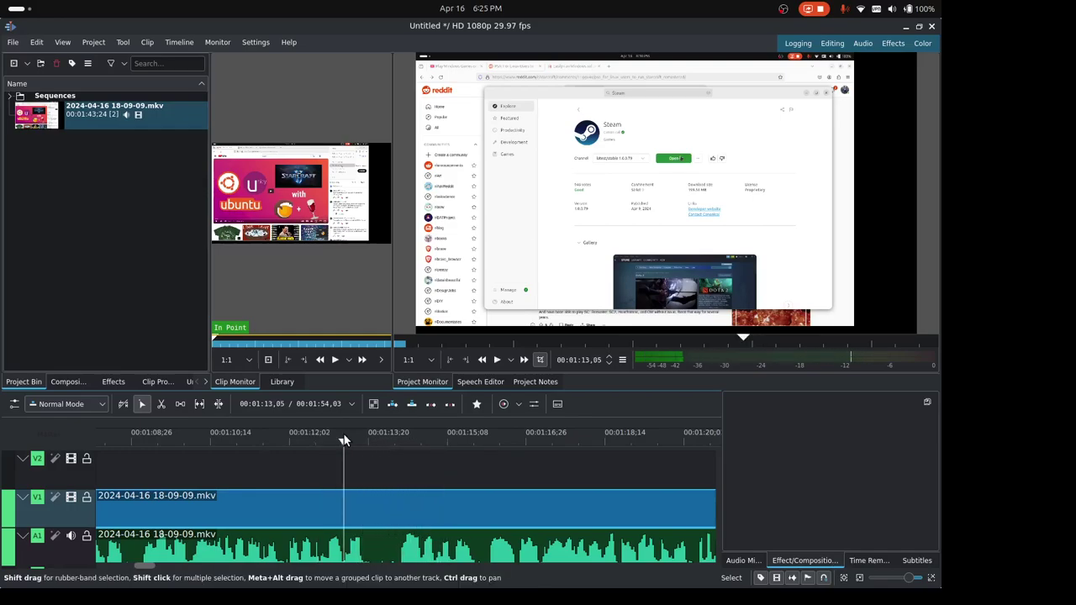
pyautogui.click(328, 438)
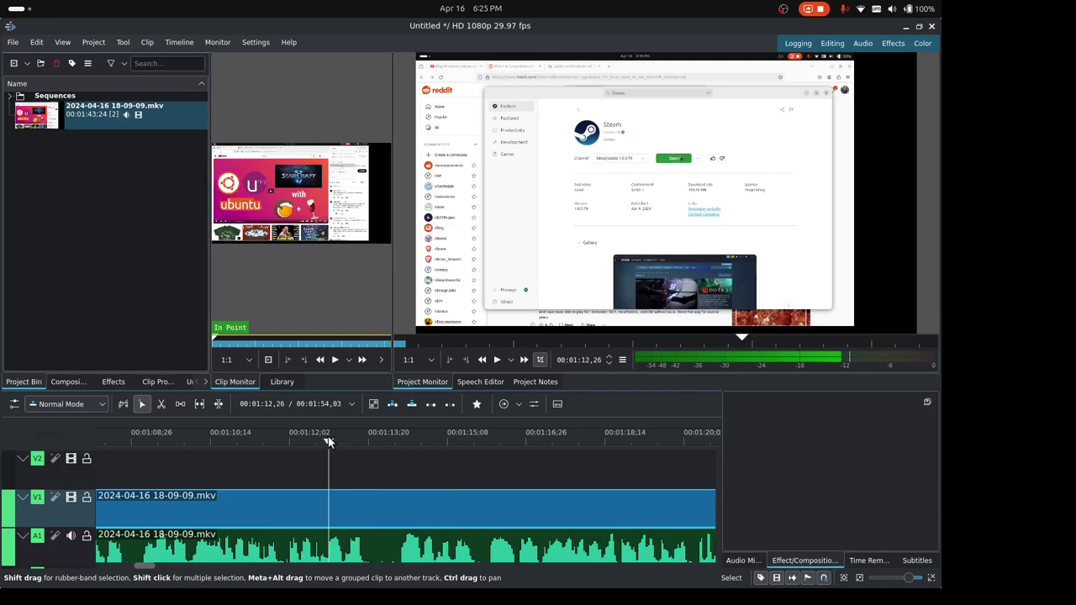
pyautogui.press('space')
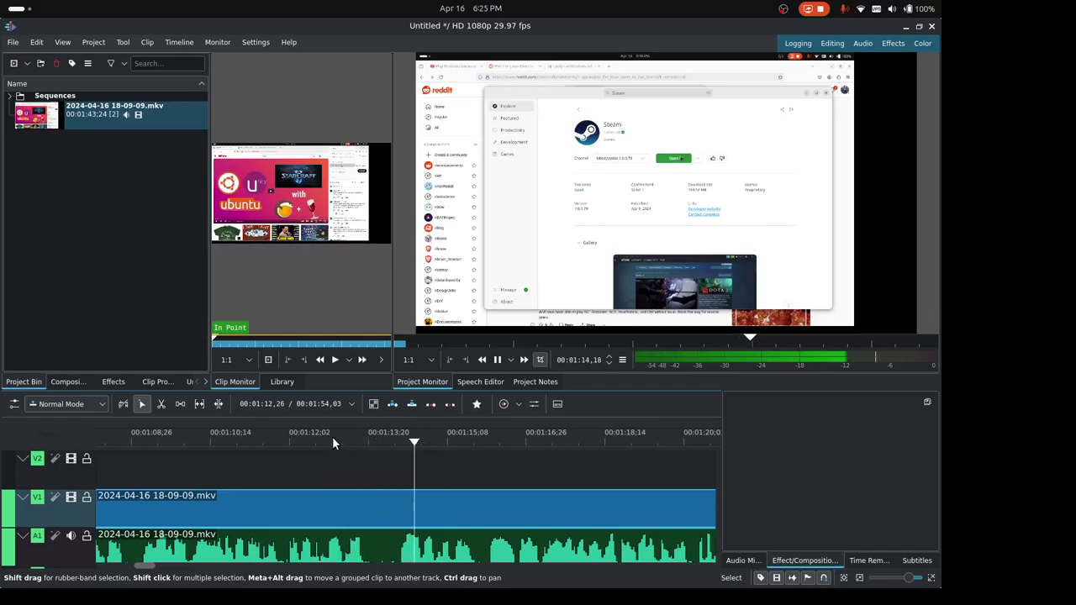
pyautogui.press('space')
# Step: Scrub around the pause and set the playhead exactly at its start, 01:13,19
pyautogui.click(367, 437)
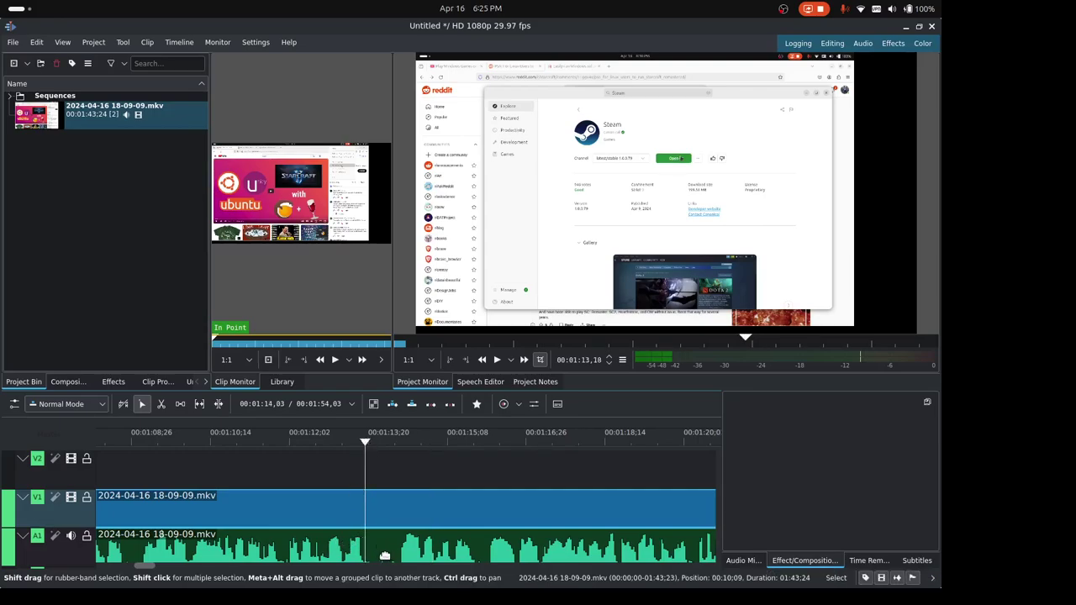
pyautogui.click(401, 440)
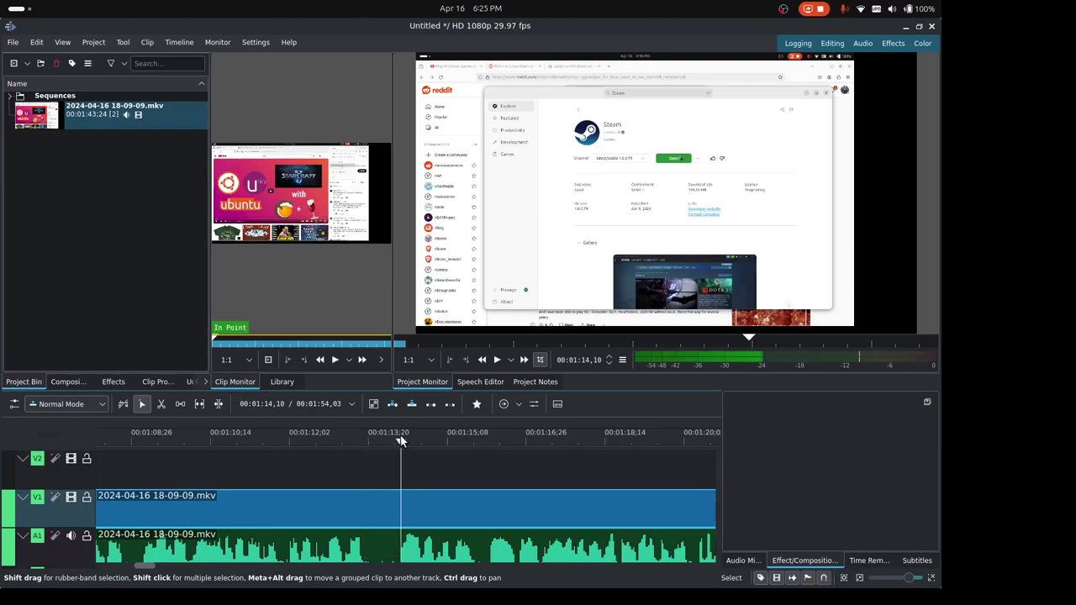
pyautogui.moveTo(401, 441); pyautogui.dragTo(366, 446)
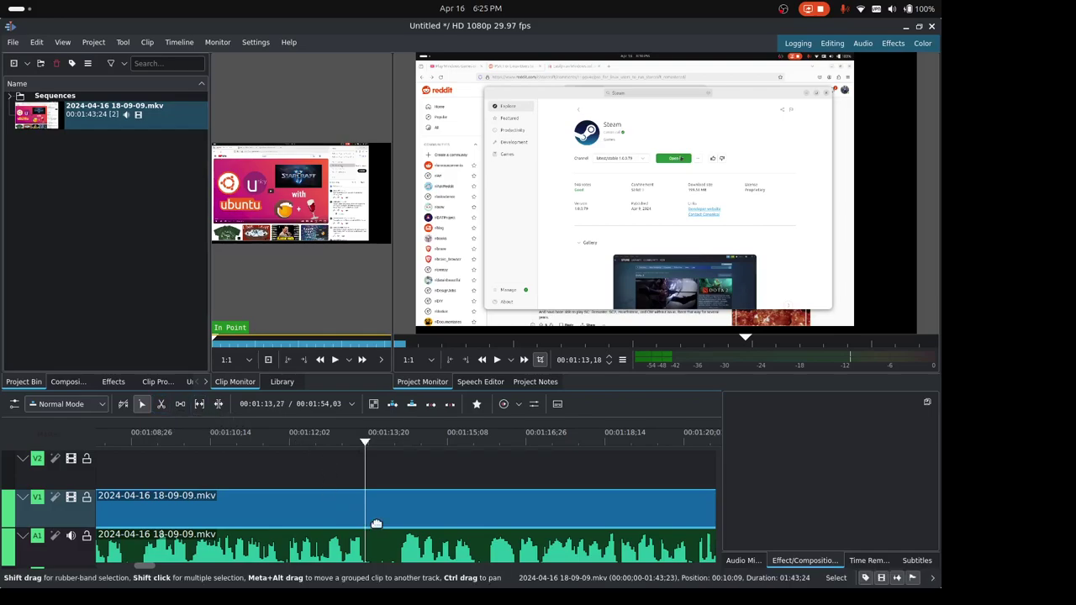
pyautogui.click(317, 441)
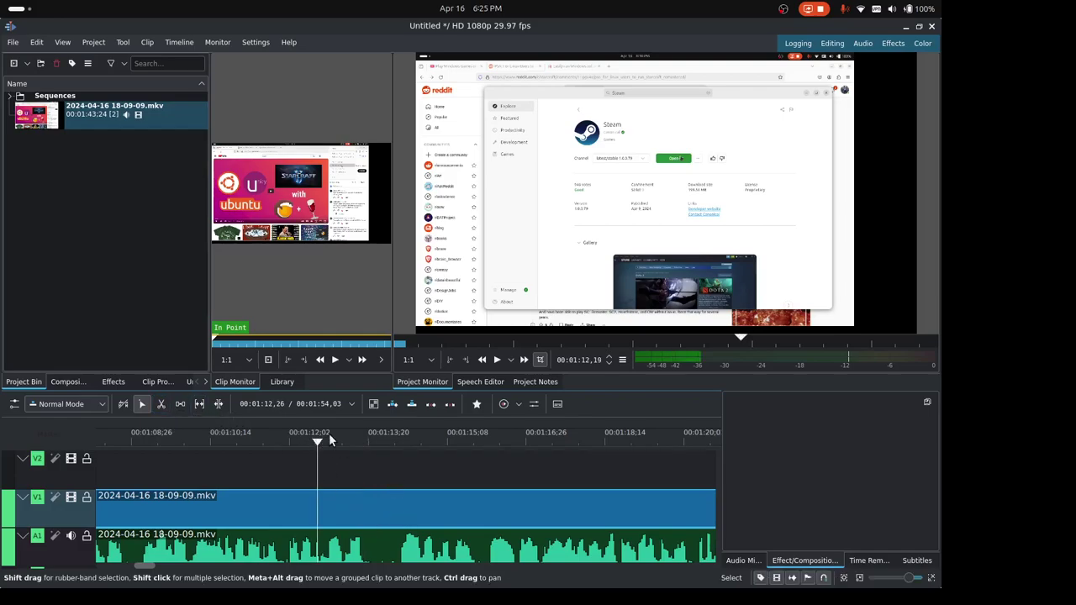
pyautogui.click(365, 438)
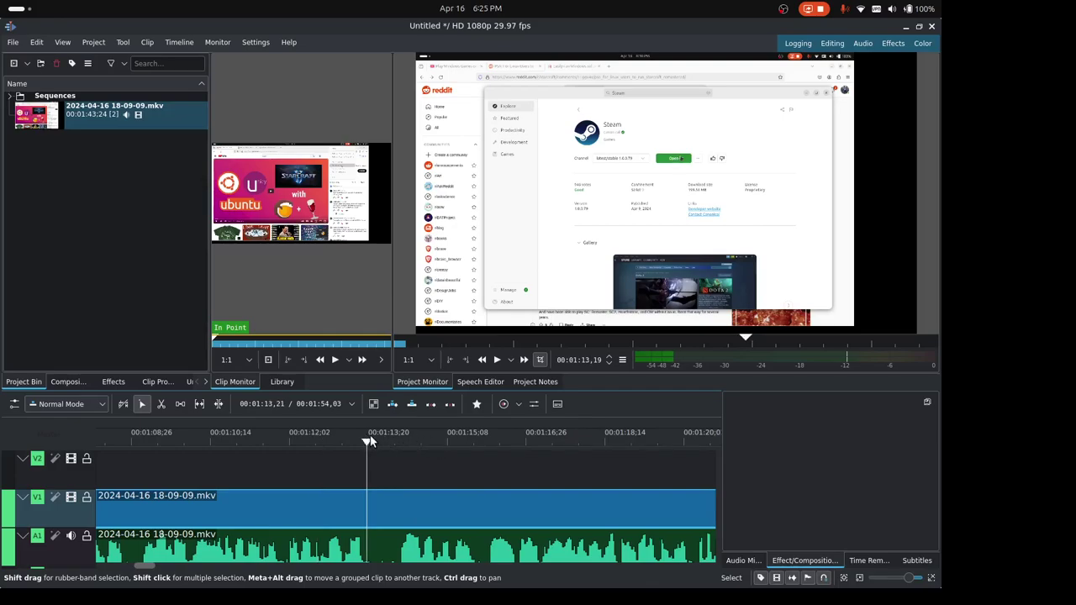
pyautogui.moveTo(368, 441); pyautogui.dragTo(366, 446)
pyautogui.click(365, 440)
pyautogui.click(365, 437)
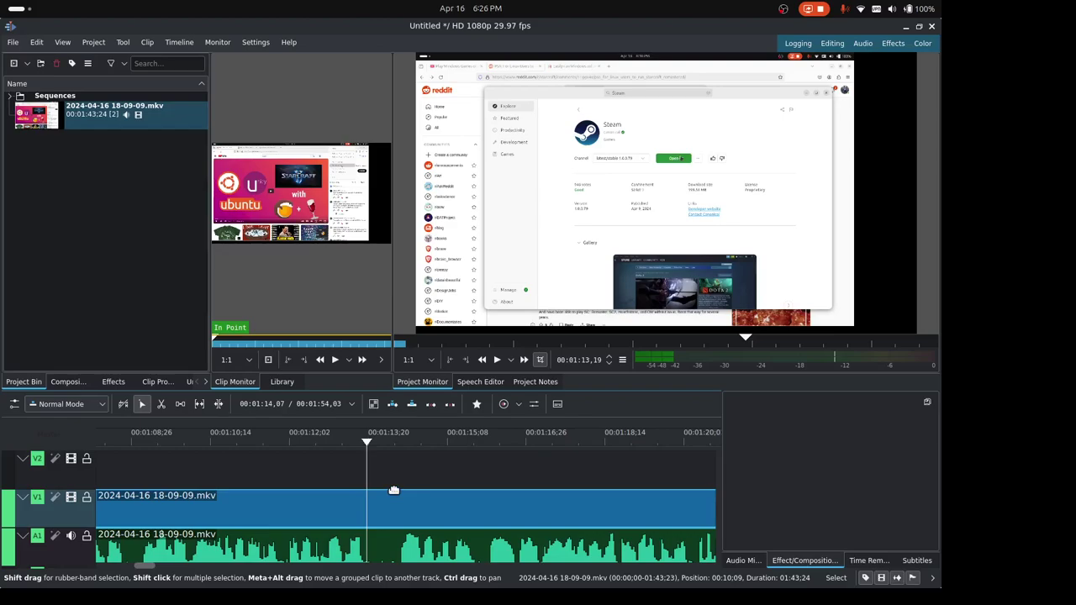
# Step: Cut the clip at 01:13,19 and 01:14,08 to isolate the pause
pyautogui.hotkey('shift', 'r')
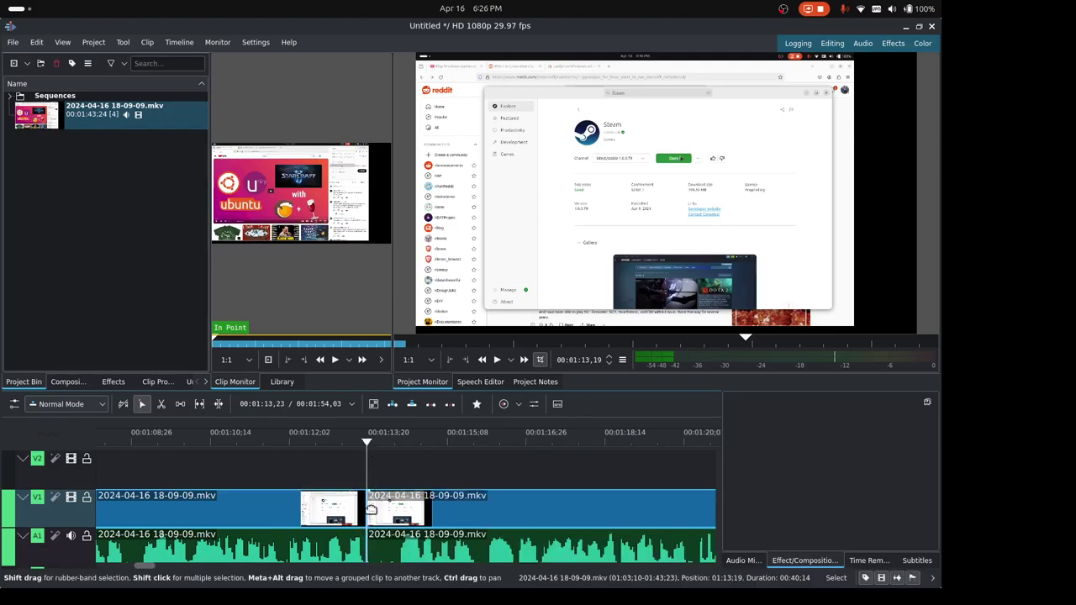
pyautogui.click(400, 441)
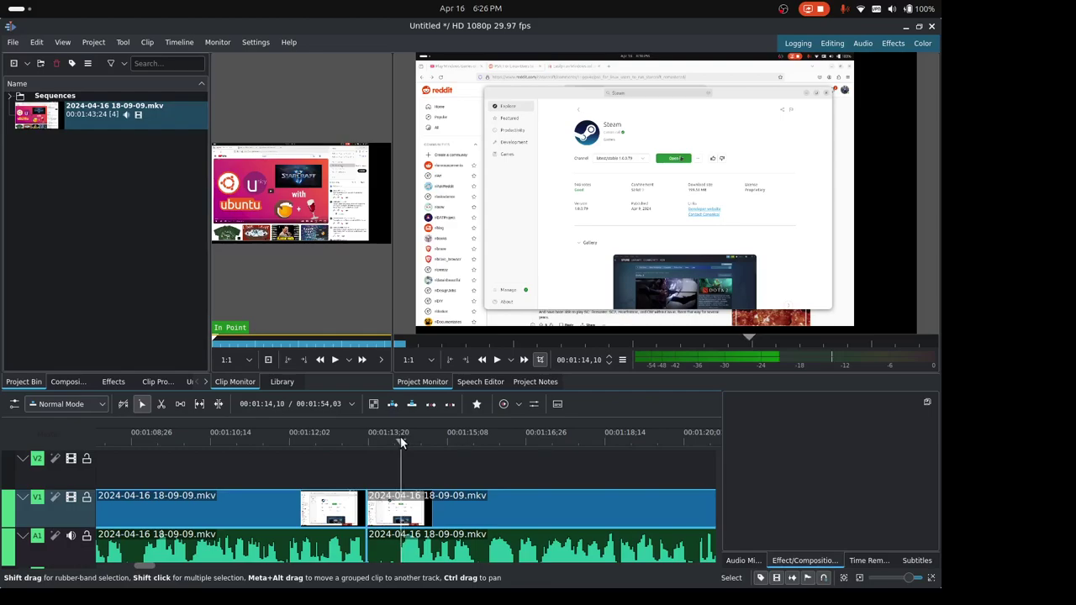
pyautogui.press('Left')
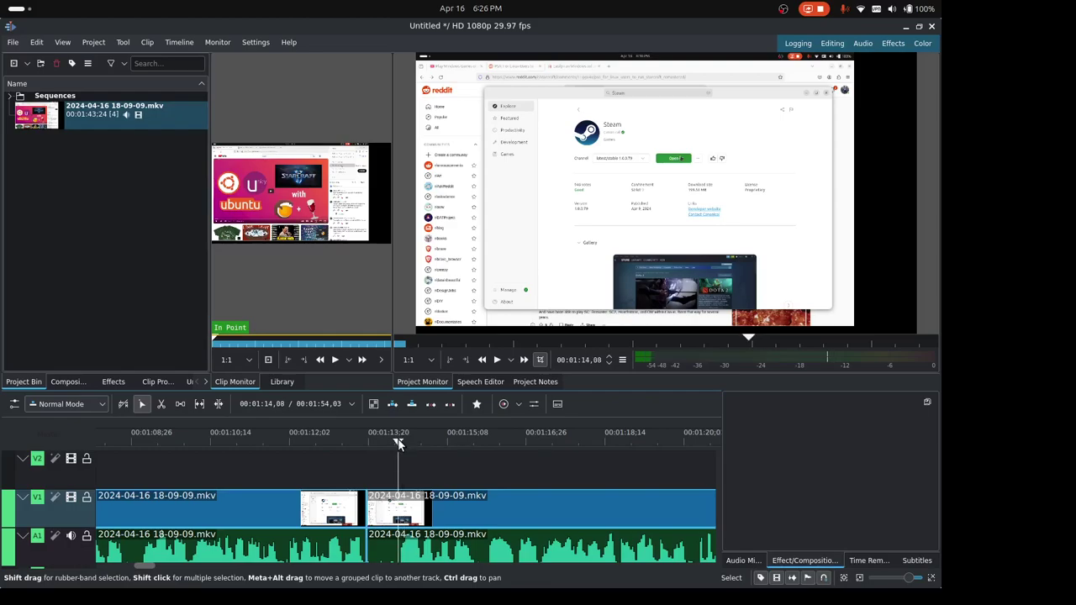
pyautogui.hotkey('shift', 'r')
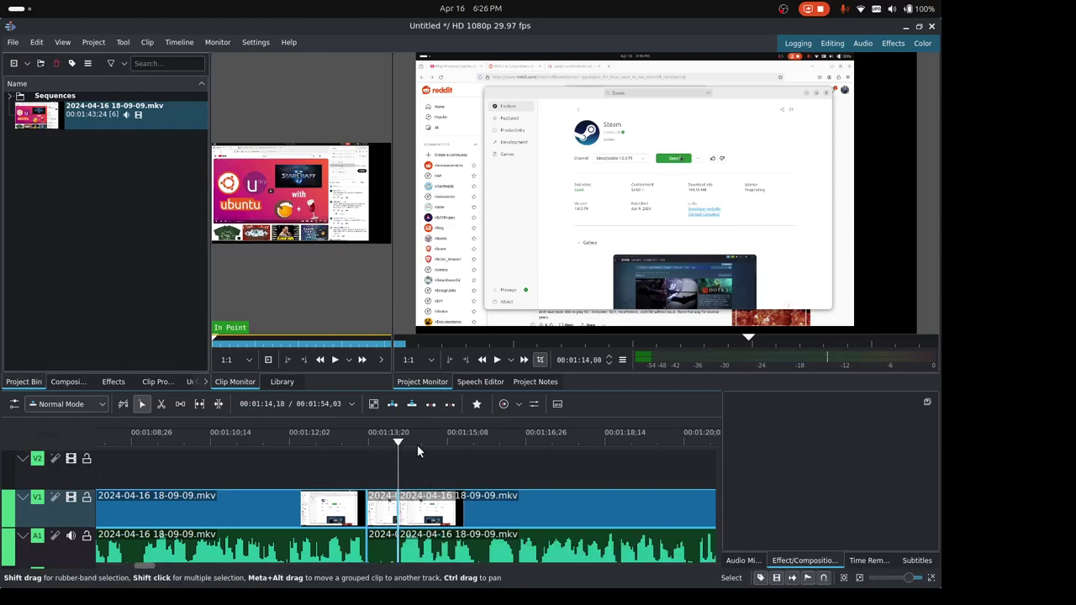
pyautogui.click(456, 437)
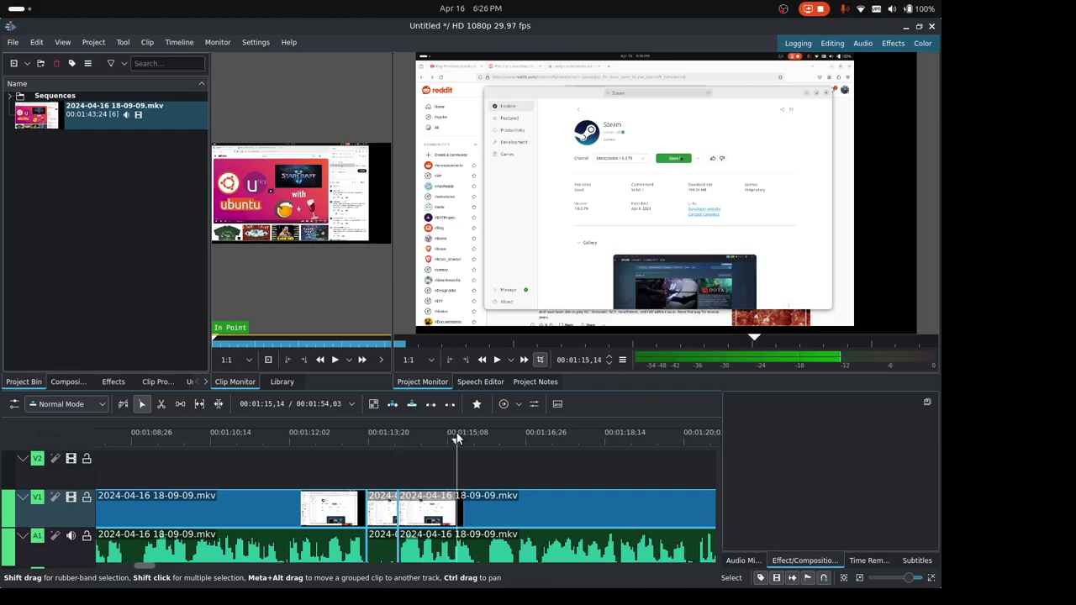
pyautogui.click(381, 498)
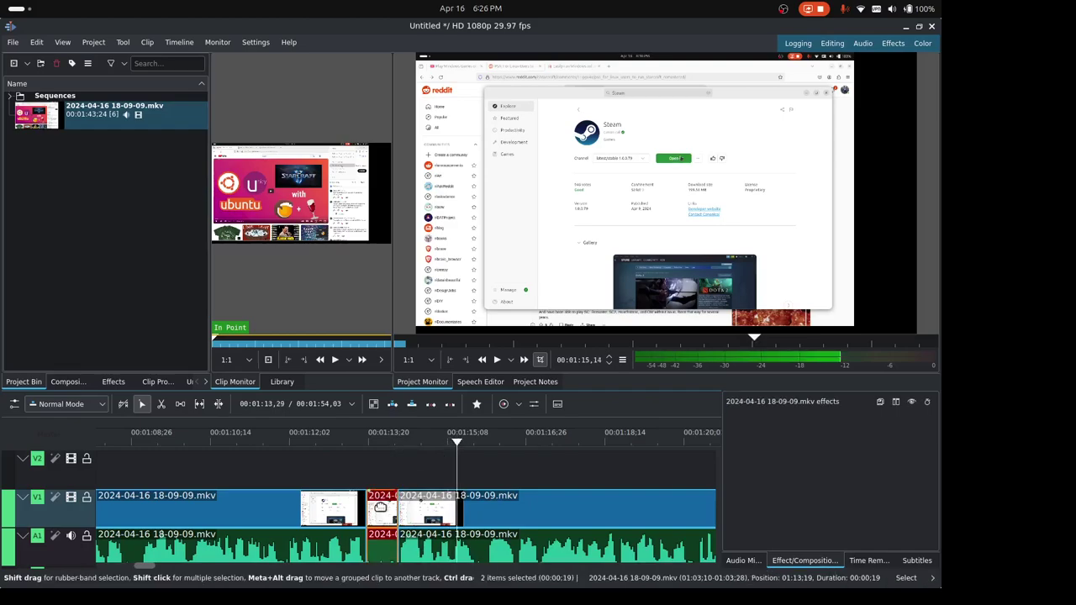
pyautogui.click(426, 477)
pyautogui.moveTo(426, 441); pyautogui.dragTo(385, 444)
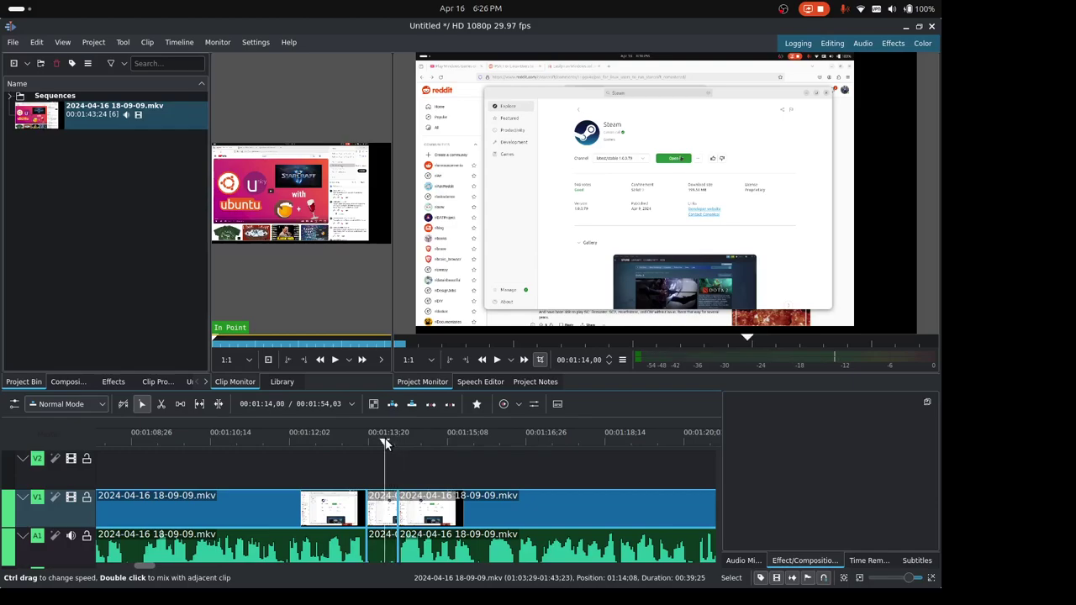
pyautogui.press('+')
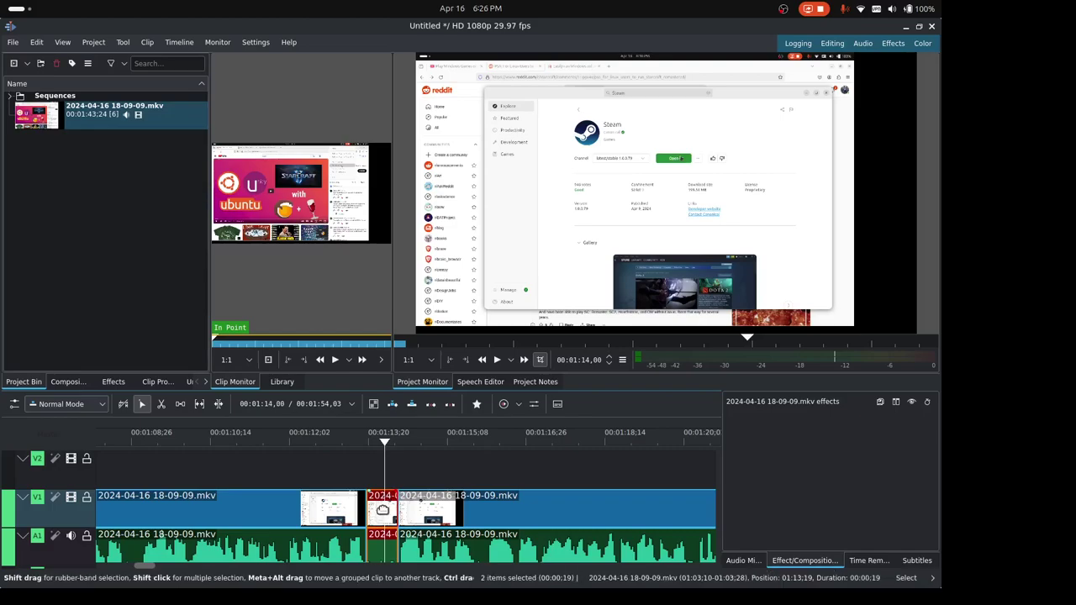
pyautogui.press('Delete')
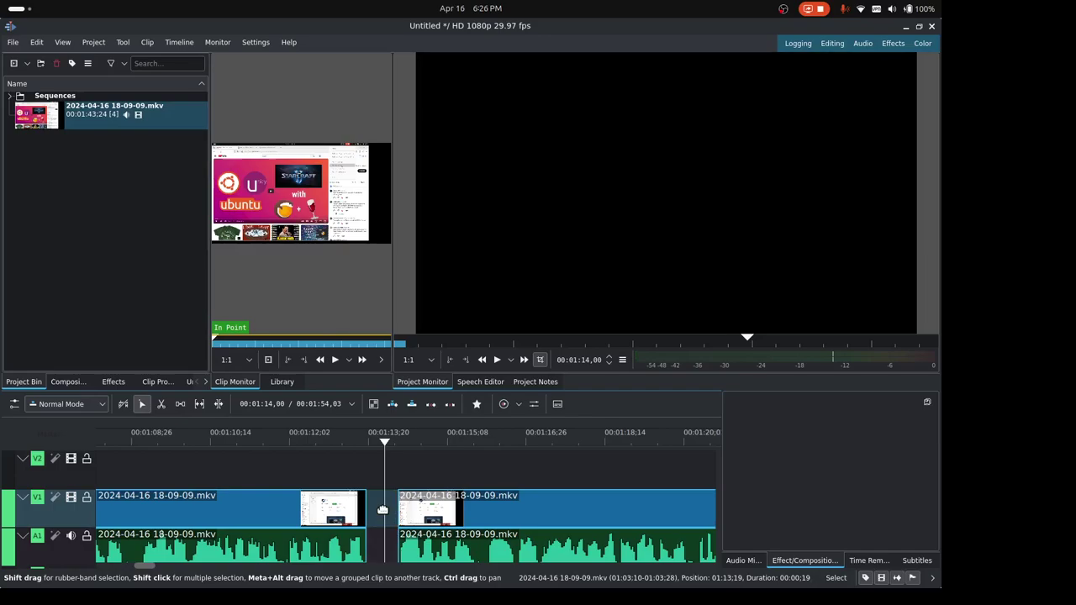
pyautogui.hotkey('ctrl', 'z')
pyautogui.click(383, 509)
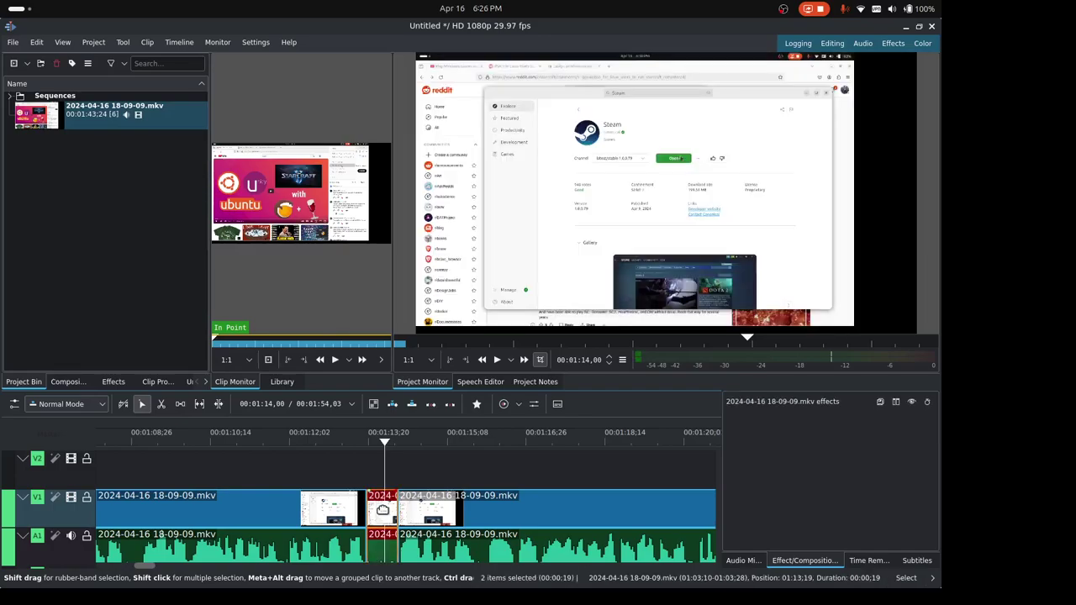
pyautogui.press('Delete')
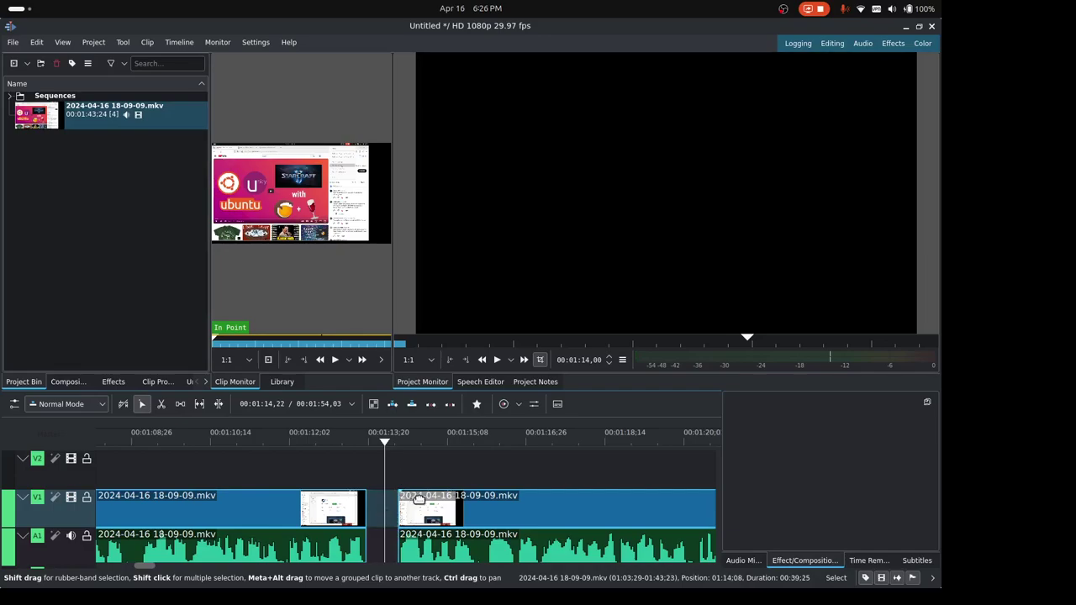
pyautogui.moveTo(426, 500); pyautogui.dragTo(390, 501)
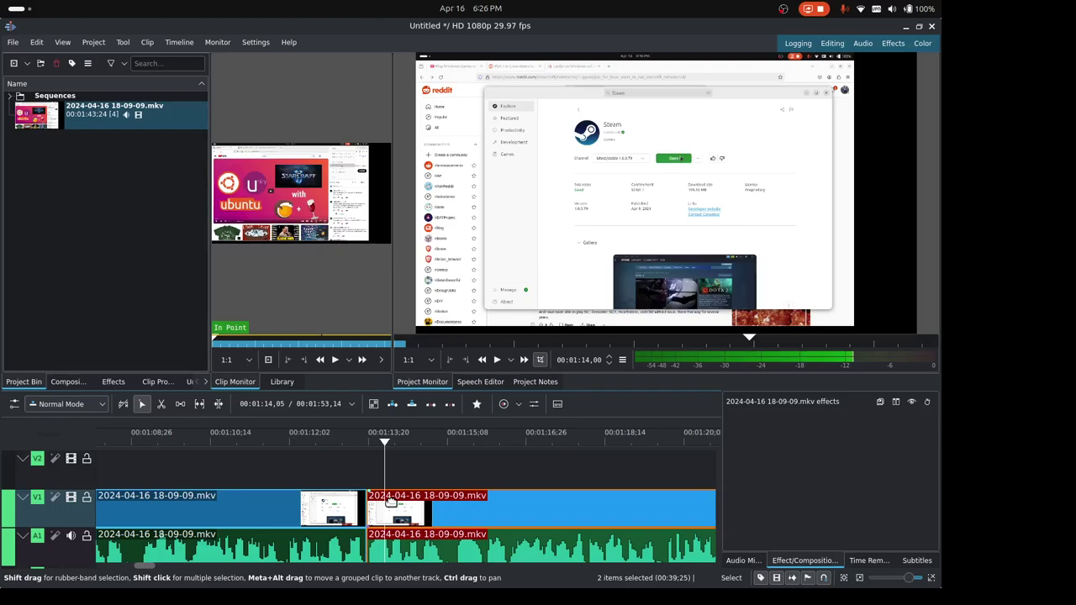
pyautogui.hotkey('ctrl', 'z')
pyautogui.hotkey('ctrl', 'z')
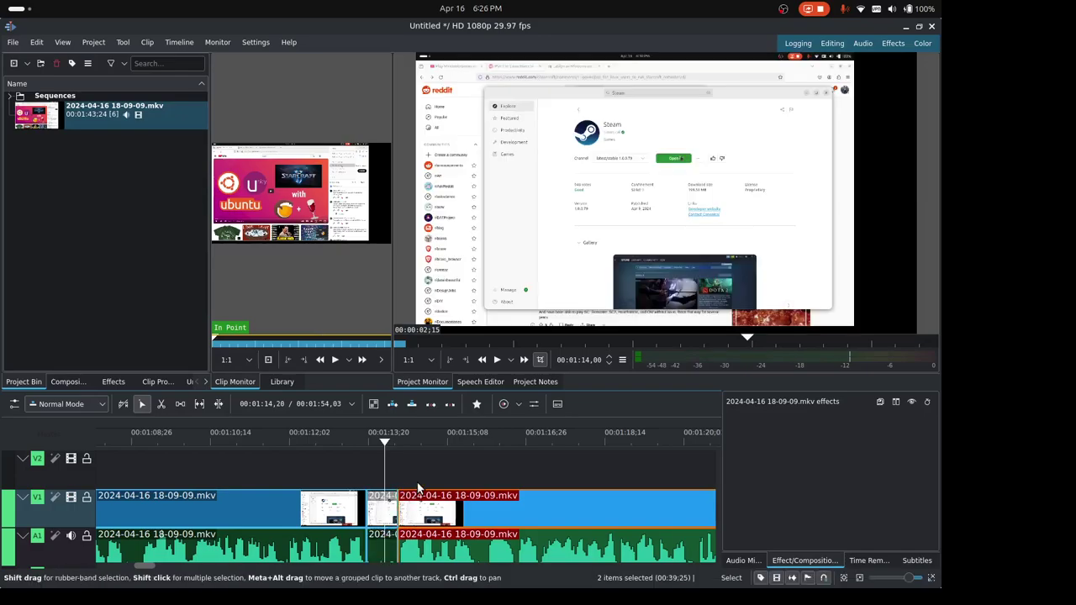
pyautogui.hotkey('ctrl', 'z')
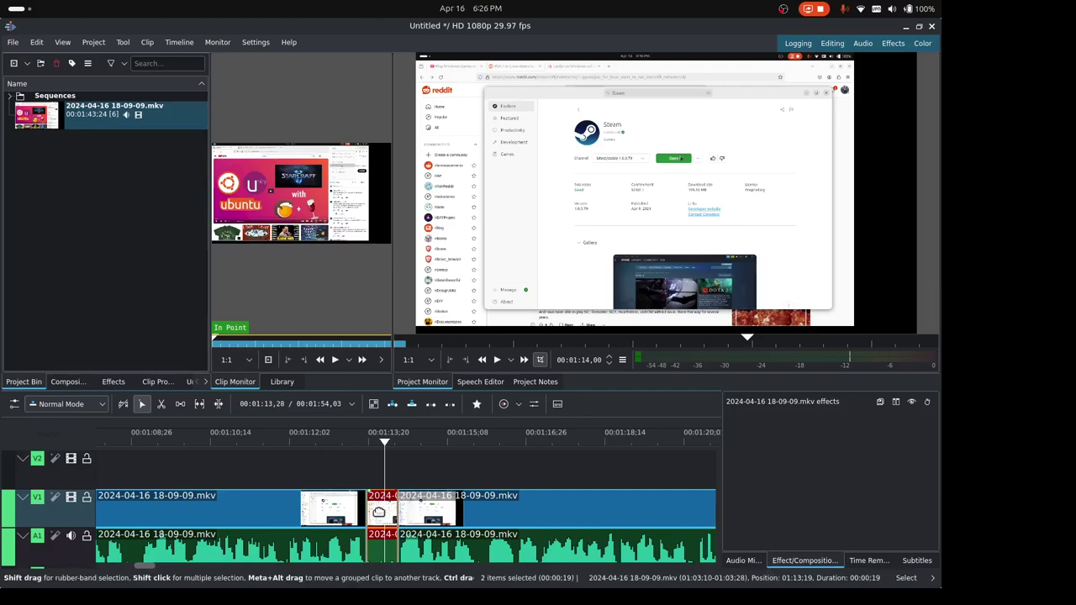
pyautogui.rightClick(379, 512)
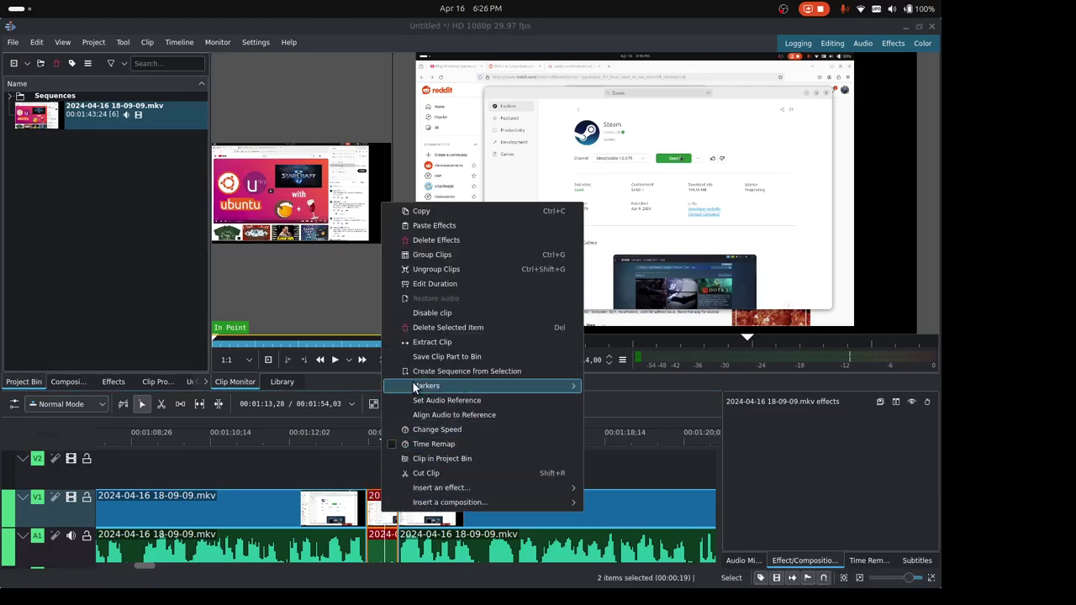
pyautogui.click(458, 342)
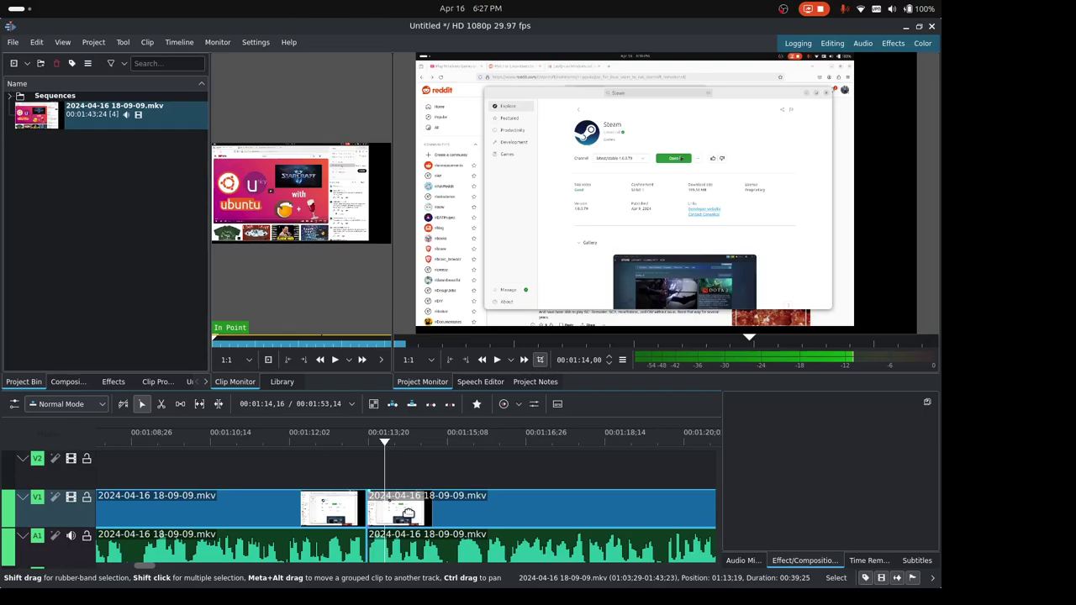
pyautogui.hotkey('ctrl', 'z')
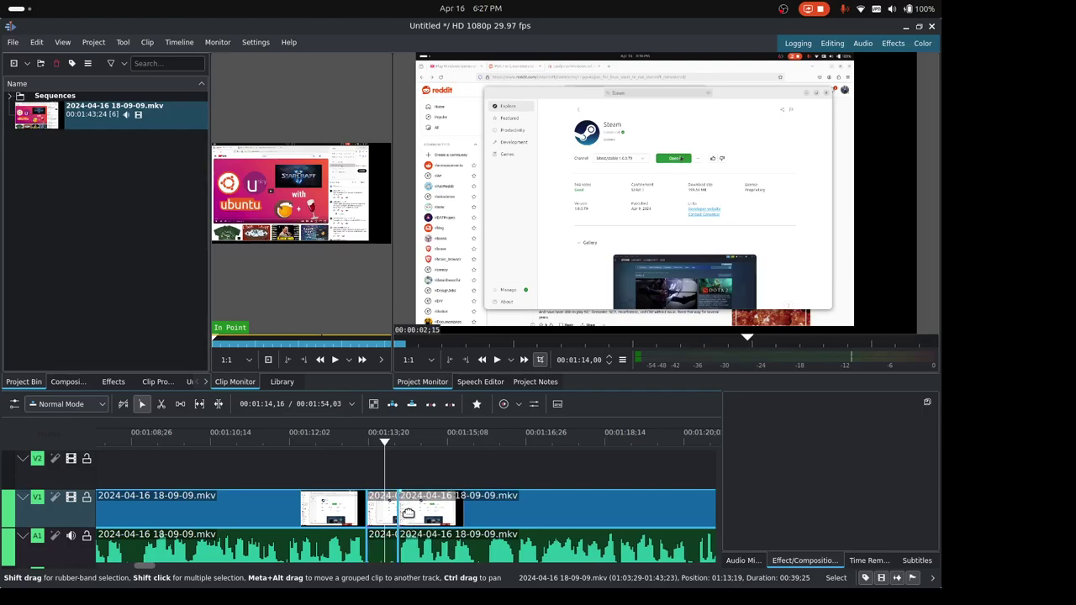
pyautogui.click(378, 511)
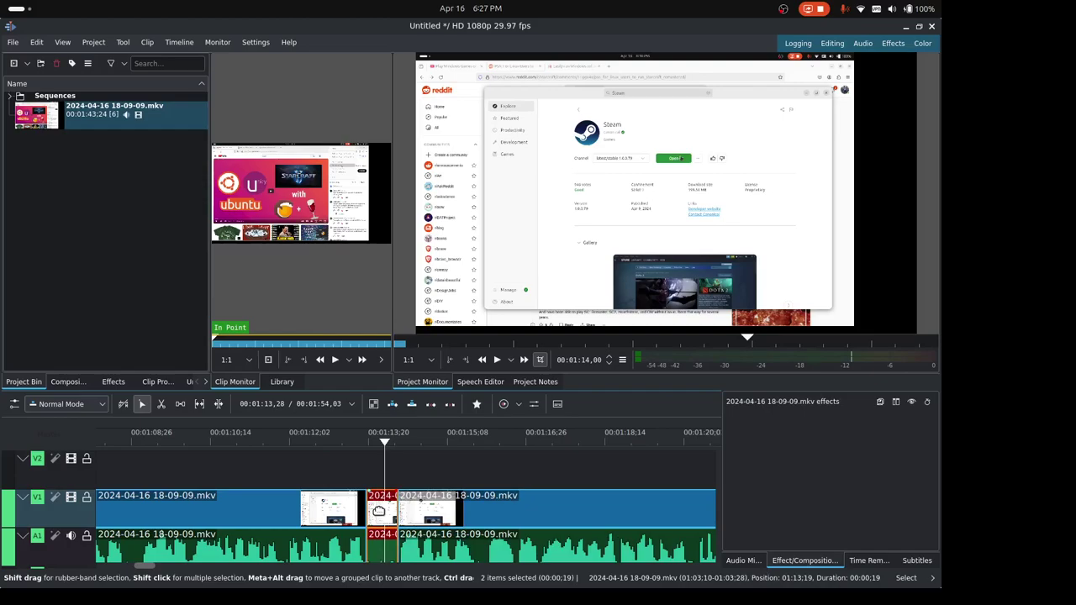
pyautogui.rightClick(383, 509)
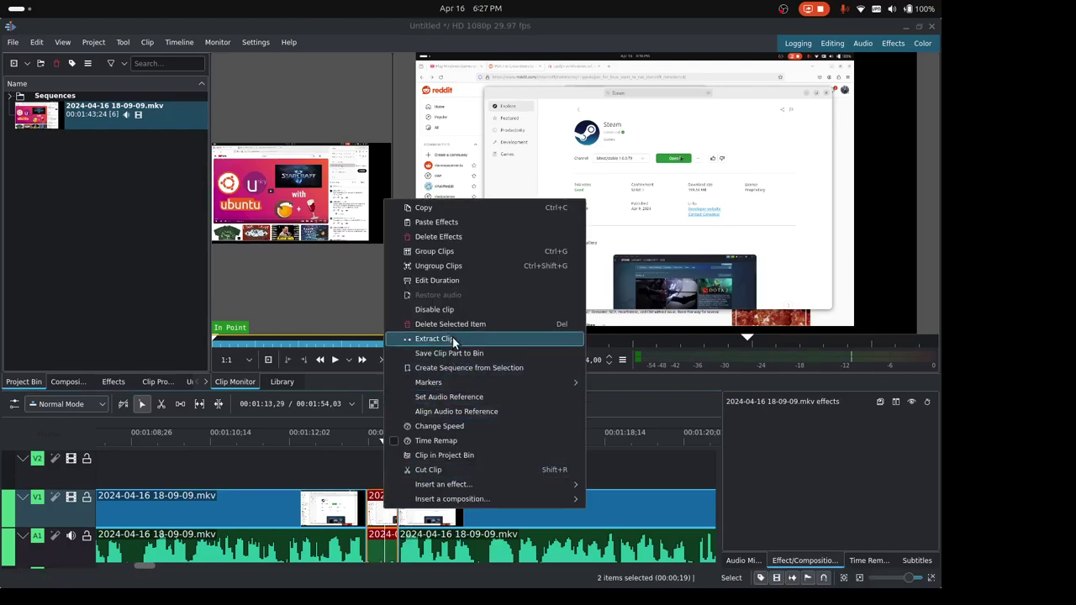
pyautogui.click(640, 471)
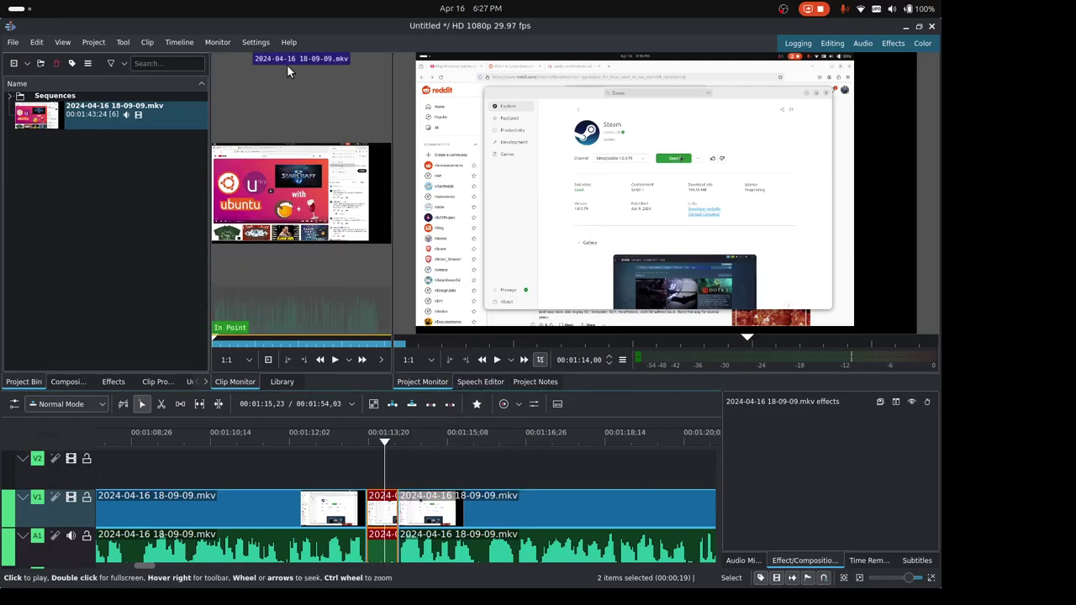
# Step: Open Configure Keyboard Shortcuts from Settings and filter the actions for 'extra'
pyautogui.click(254, 43)
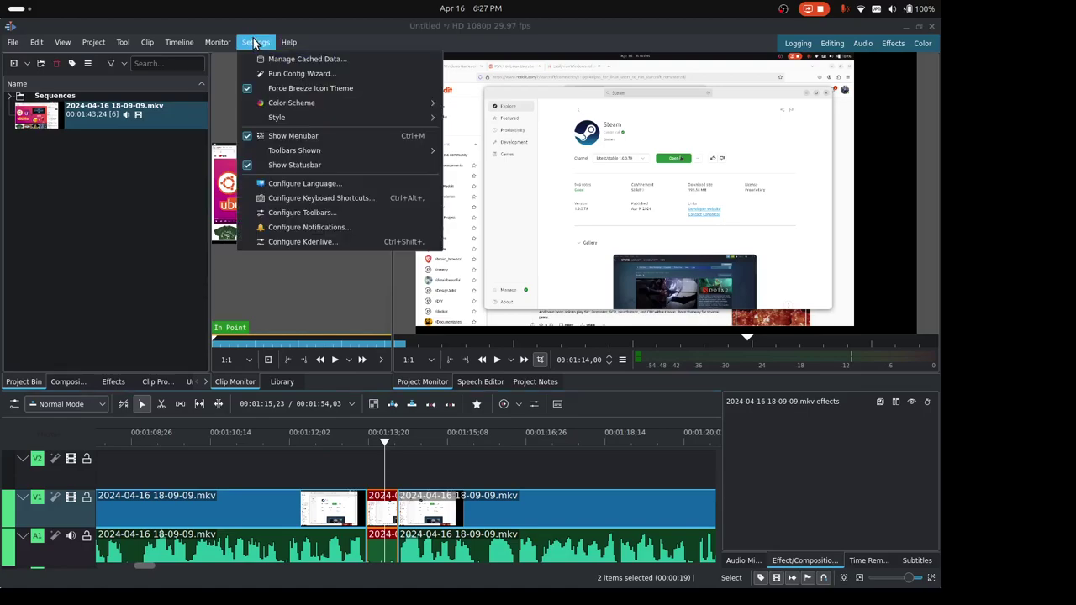
pyautogui.click(310, 199)
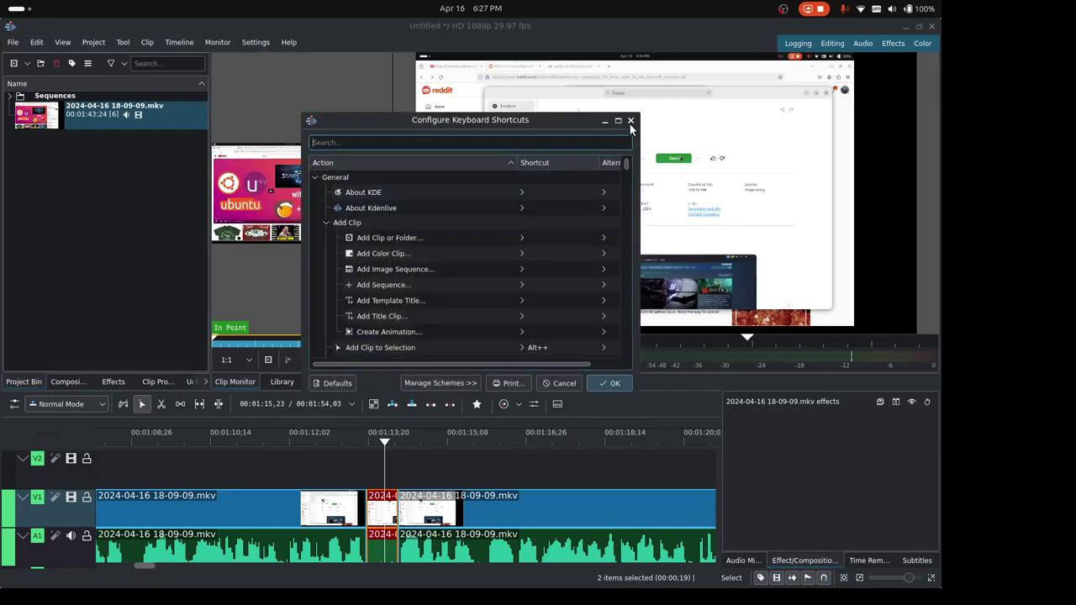
pyautogui.click(630, 121)
pyautogui.click(495, 146)
pyautogui.write('extra')
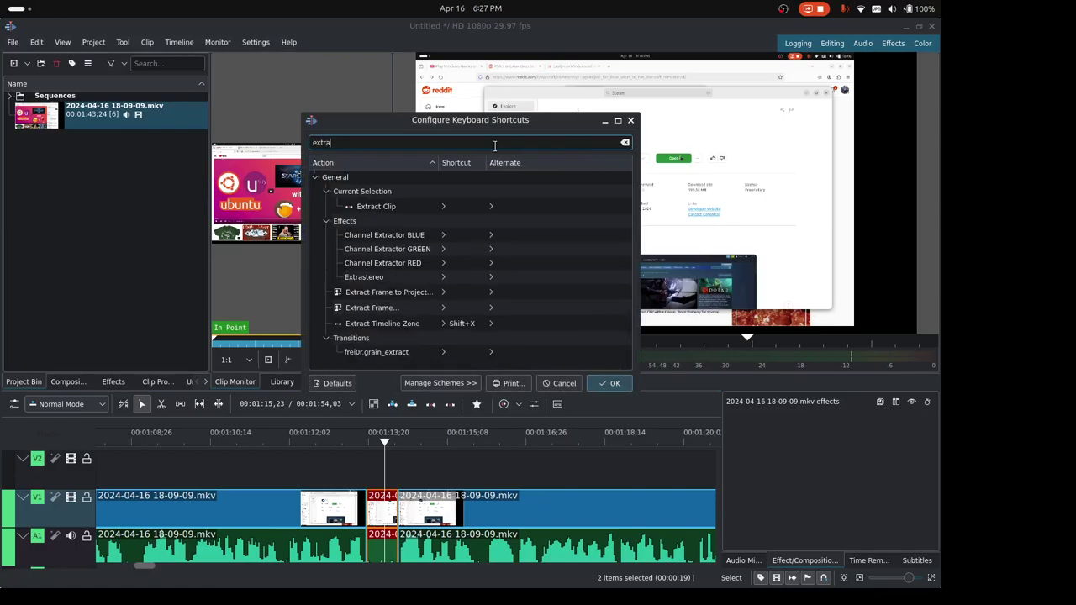
# Step: Give Extract Clip a custom Ctrl+Del shortcut
pyautogui.click(368, 207)
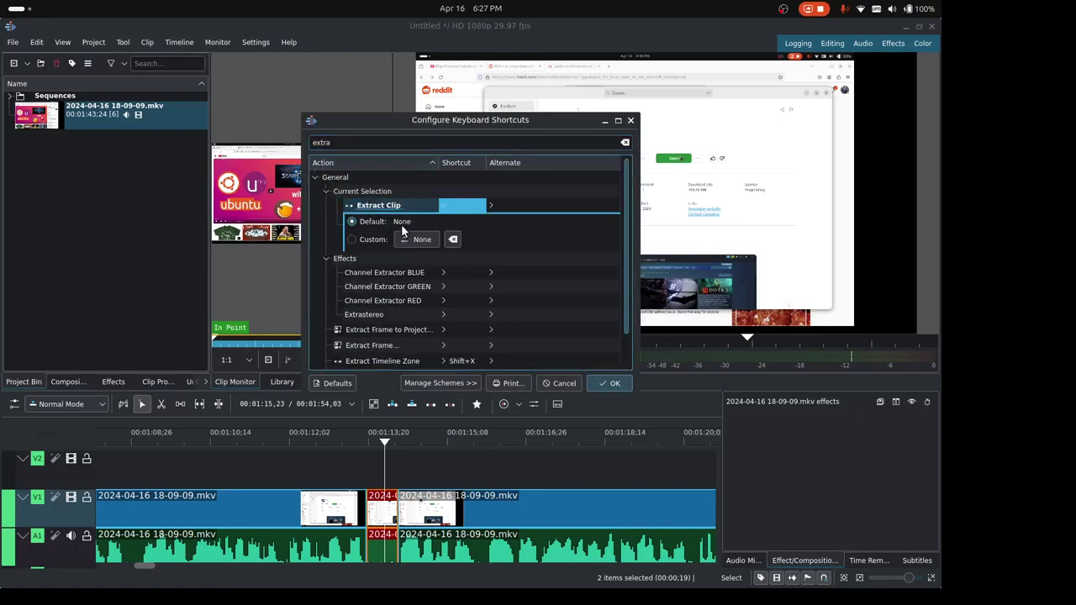
pyautogui.click(351, 238)
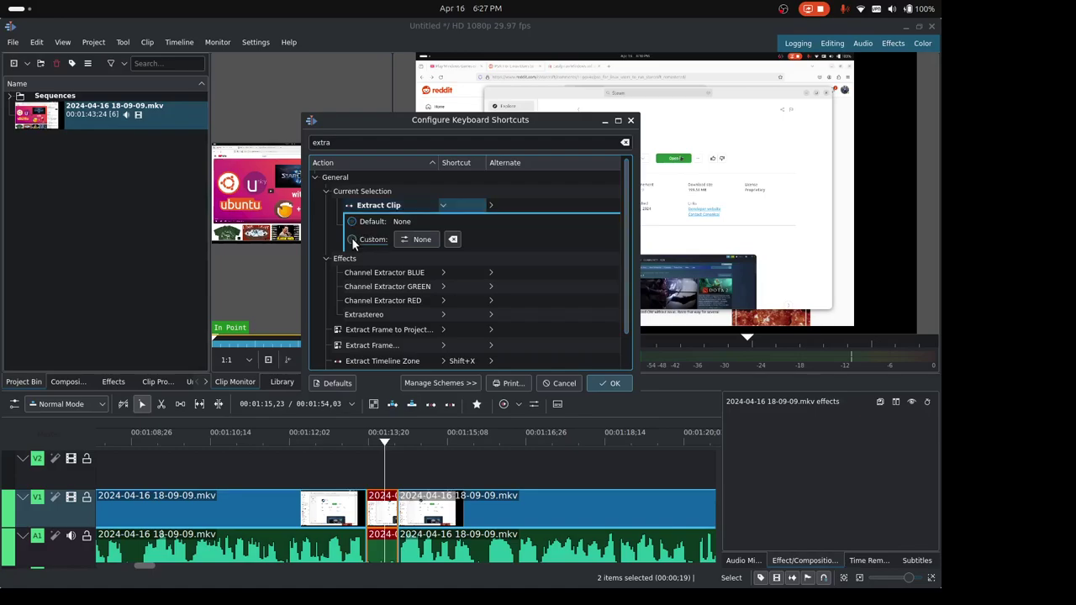
pyautogui.click(415, 239)
pyautogui.hotkey('ctrl', 'Delete')
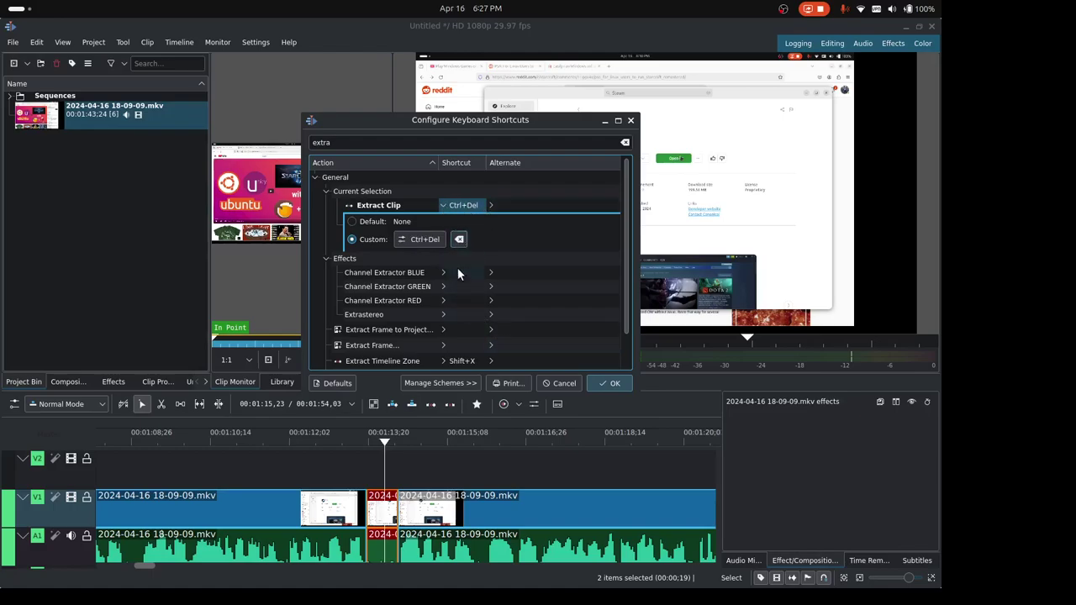
# Step: Confirm the shortcut, remove the pause clip closing its gap, and switch to Firefox
pyautogui.click(611, 383)
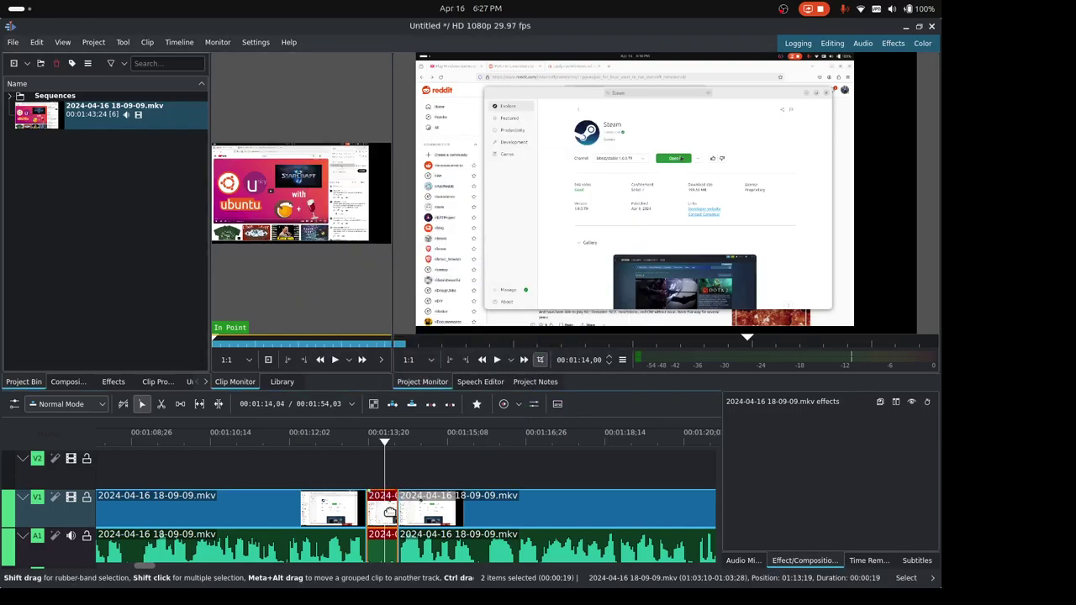
pyautogui.press('Delete')
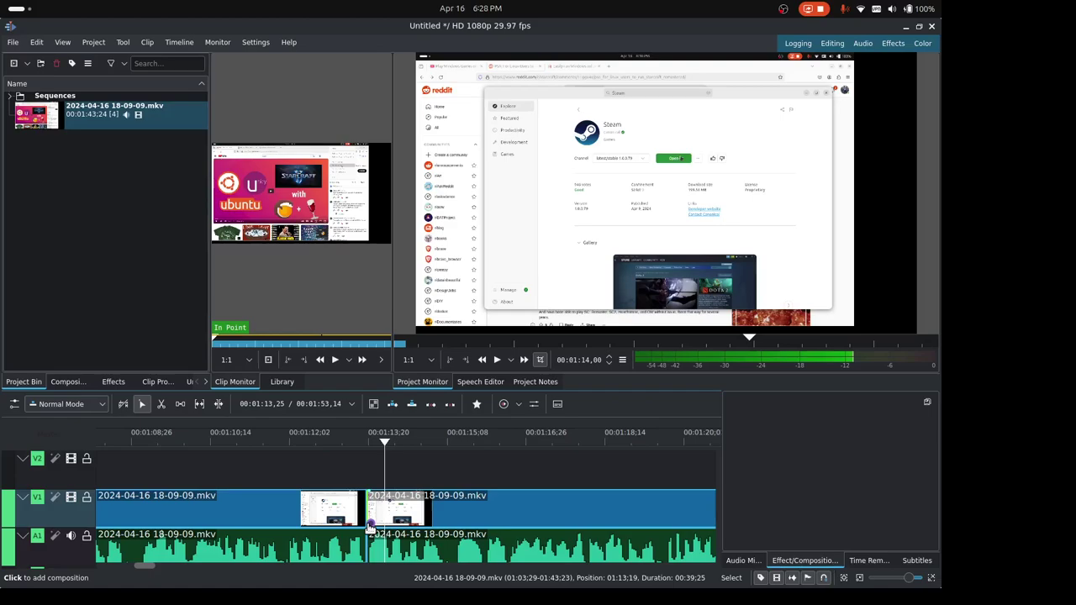
pyautogui.hotkey('alt', 'Tab')
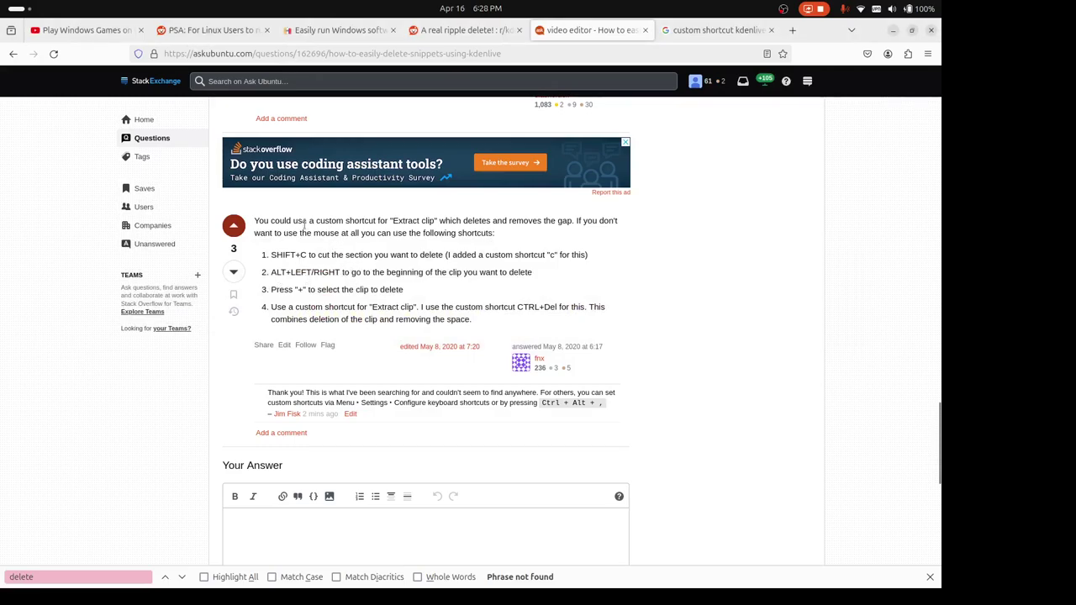
pyautogui.moveTo(353, 221); pyautogui.dragTo(409, 222)
pyautogui.click(408, 222)
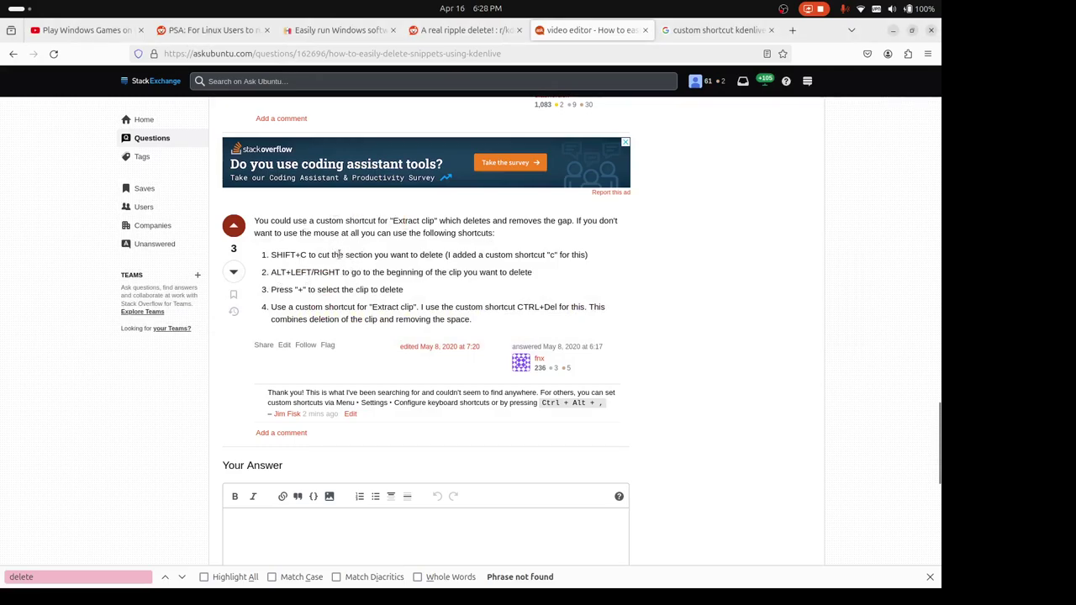